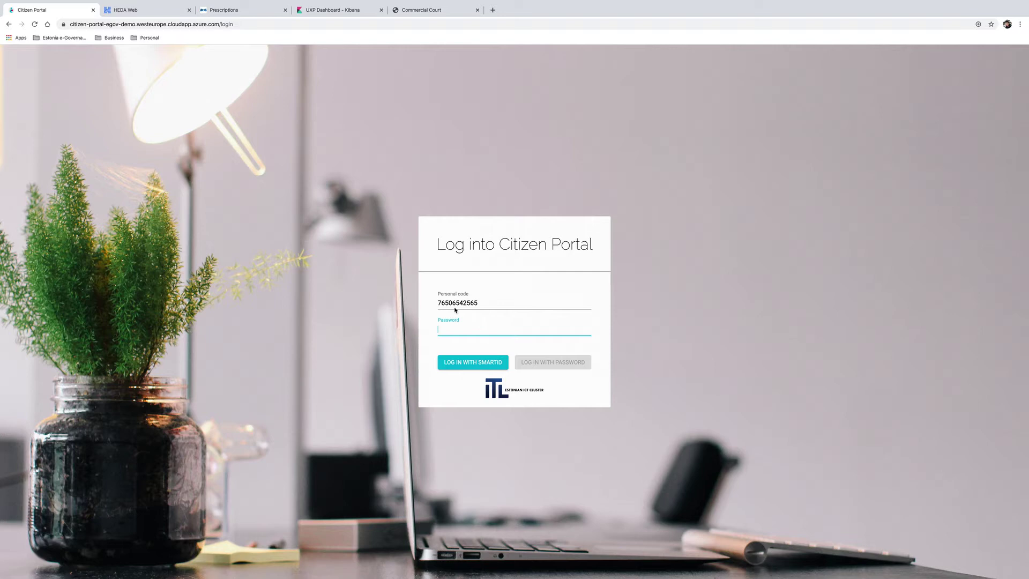
Enter the account password and log in to Citizen Portal with Smart-ID.
text(123)
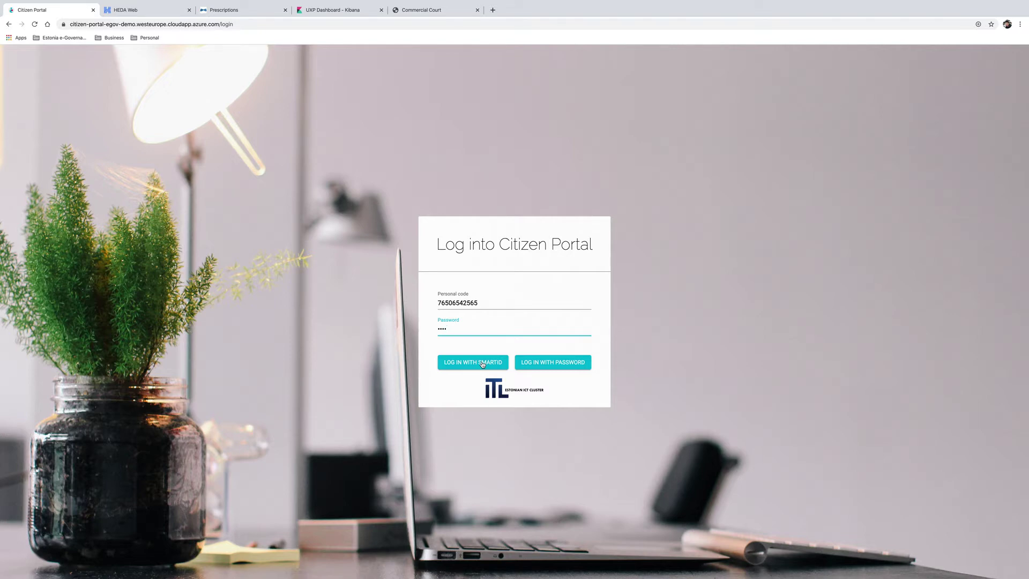
click(482, 363)
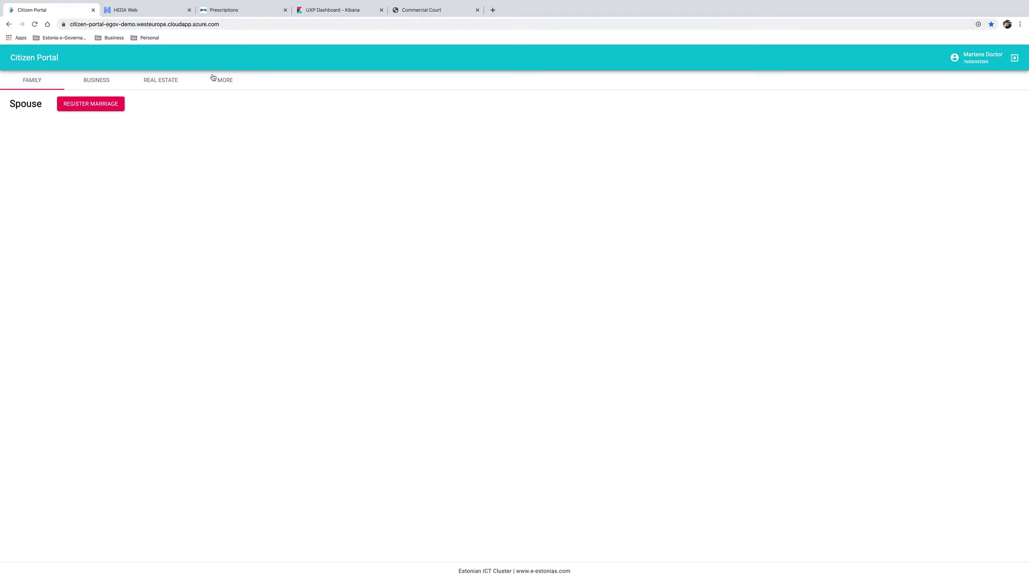
Launch the Hospital Information System from Citizen Portal's More e-services list.
click(213, 79)
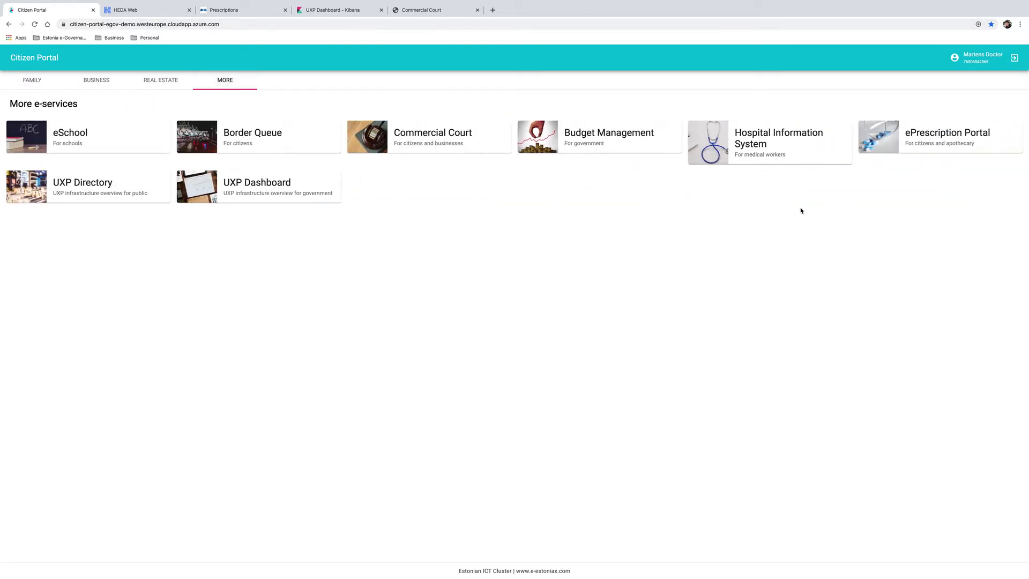
click(771, 155)
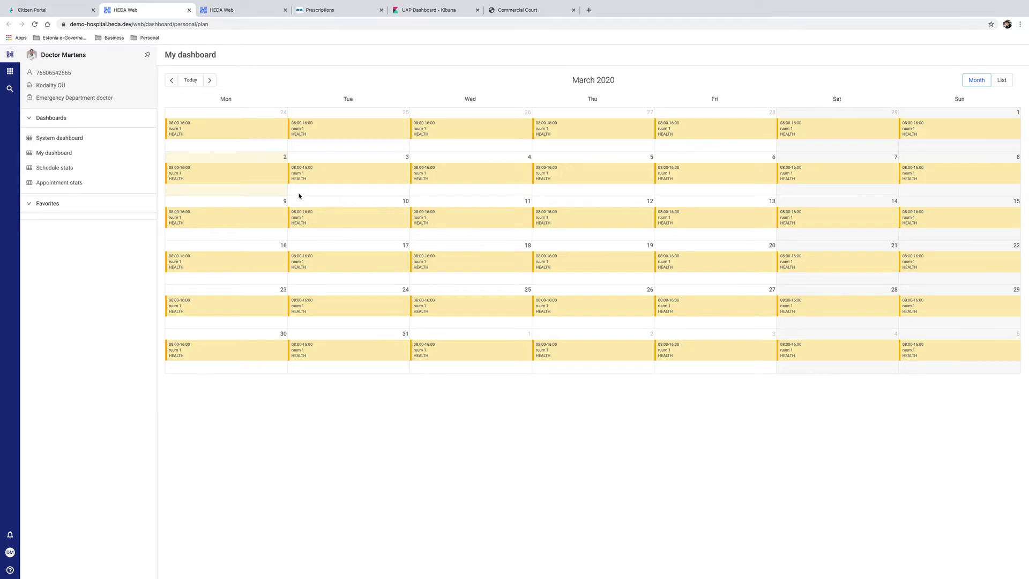
Go to Emergency > Registration and select the patient found by their pasted ID code.
click(10, 72)
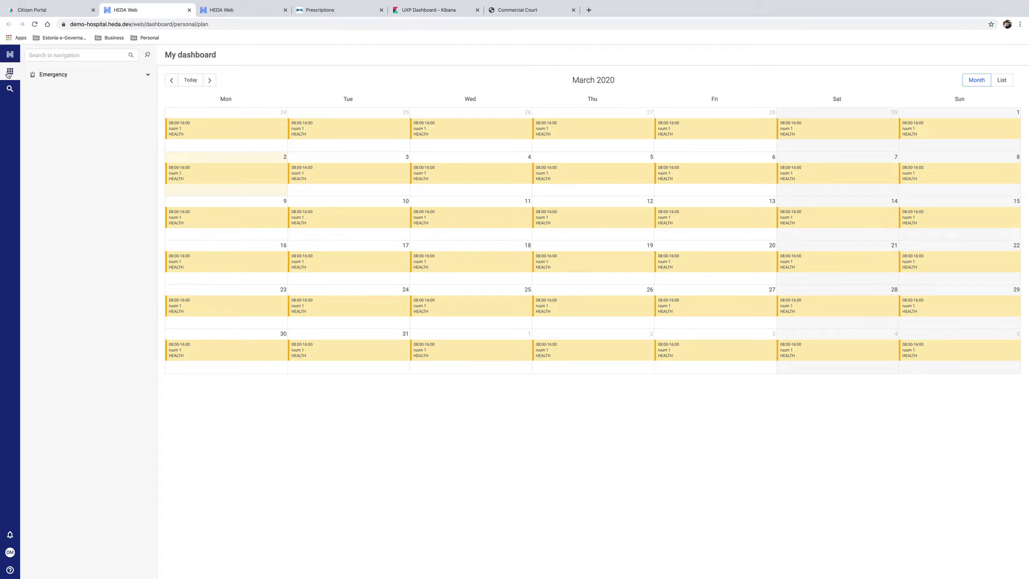
click(73, 77)
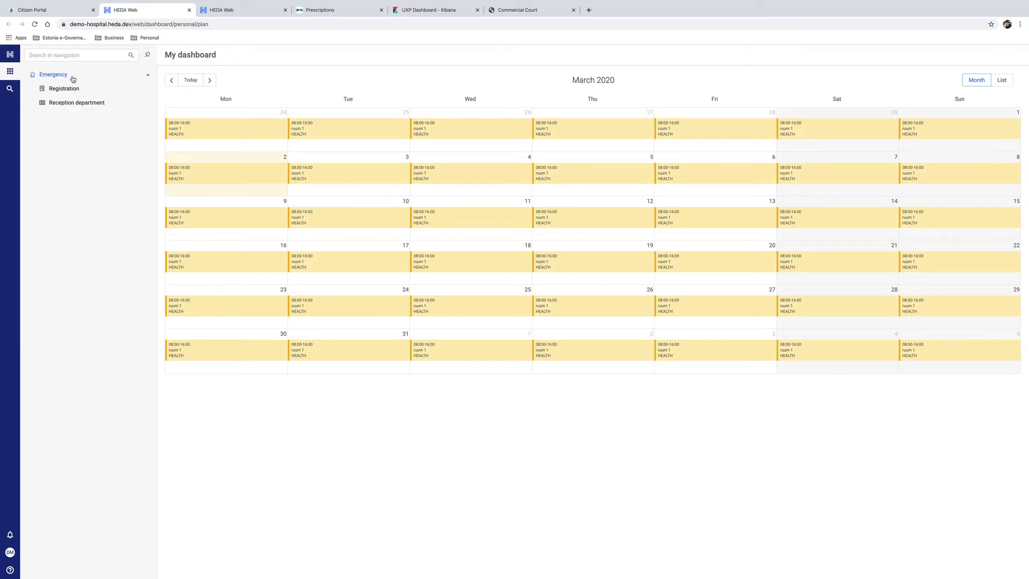
click(70, 89)
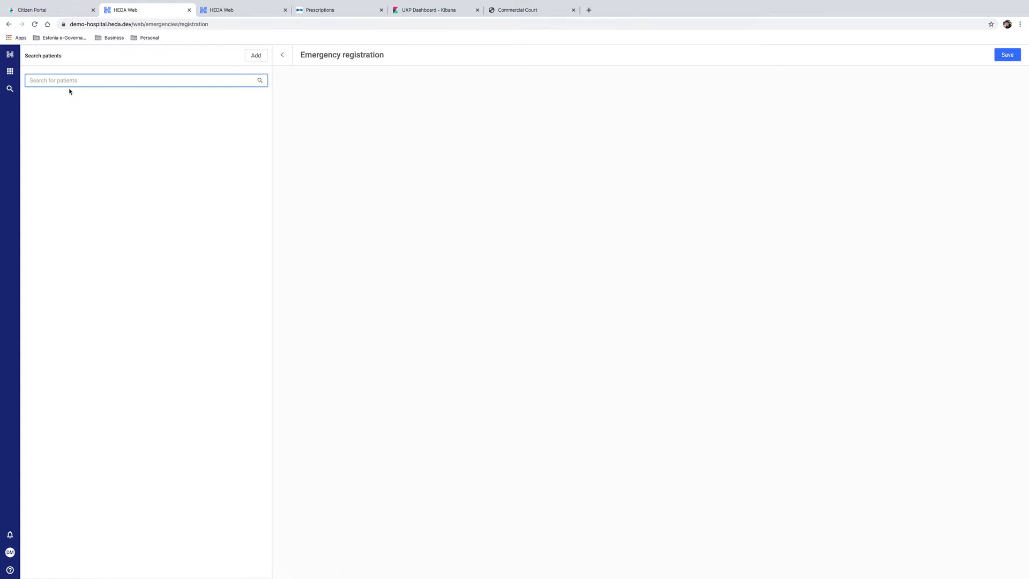
key(ctrl+v)
click(114, 110)
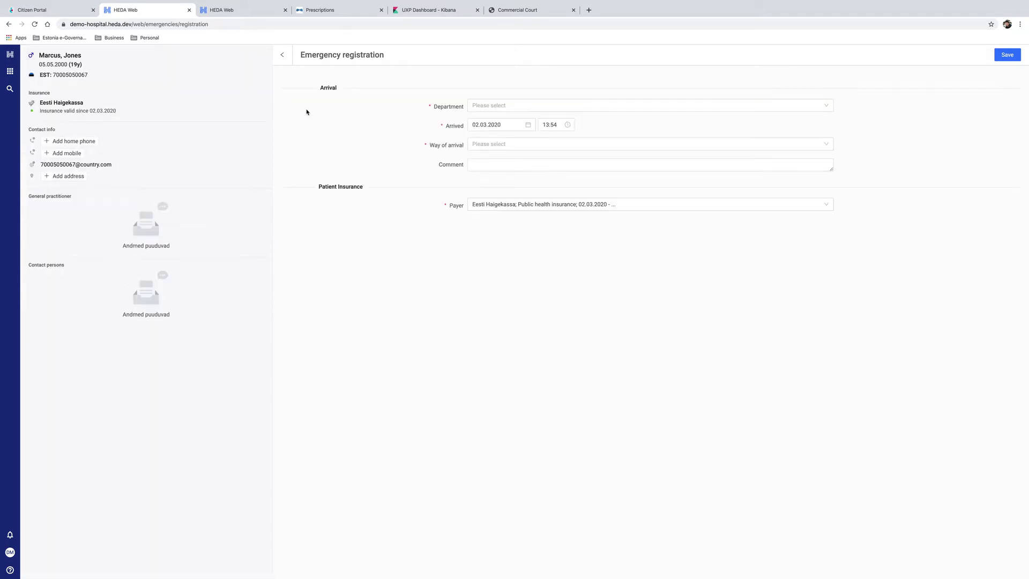
Set the department to Emergency department and the way of arrival to By ambulance.
click(512, 105)
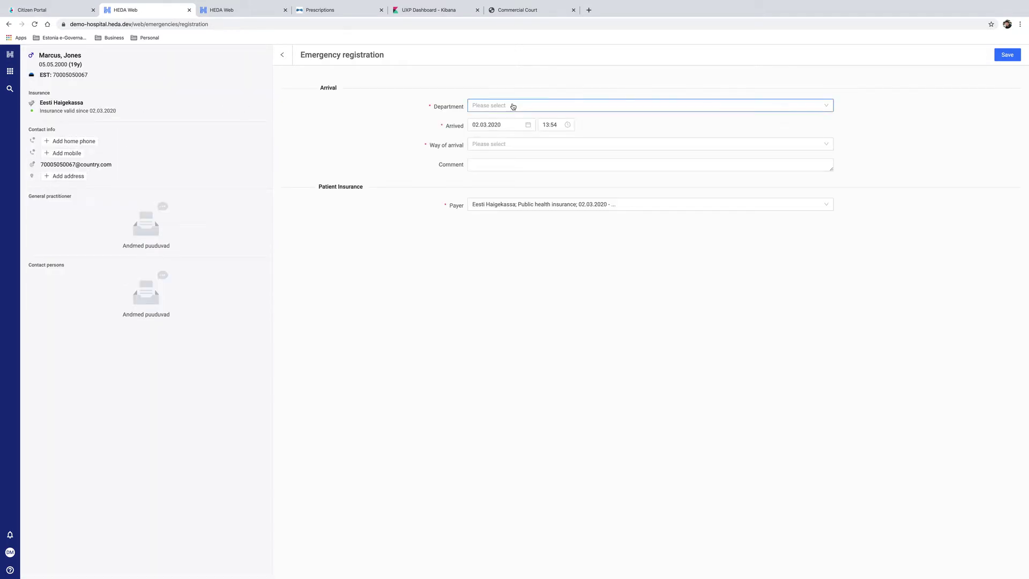
click(512, 119)
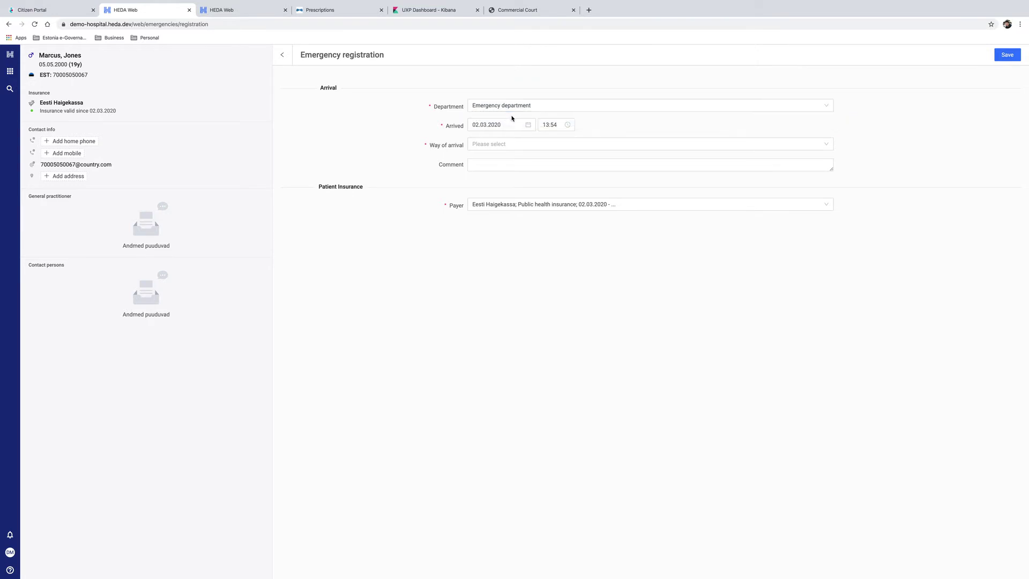
click(554, 145)
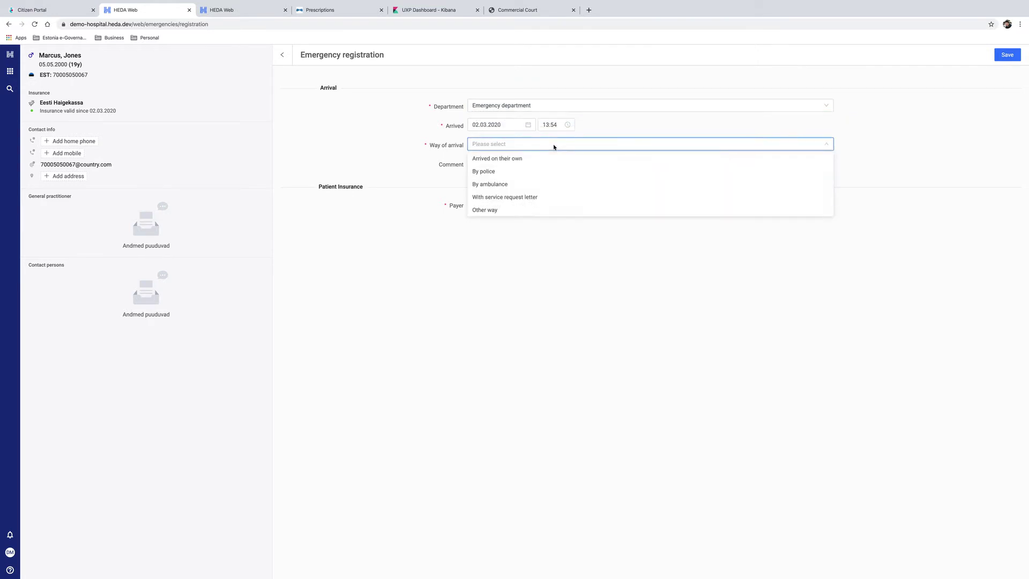
click(531, 184)
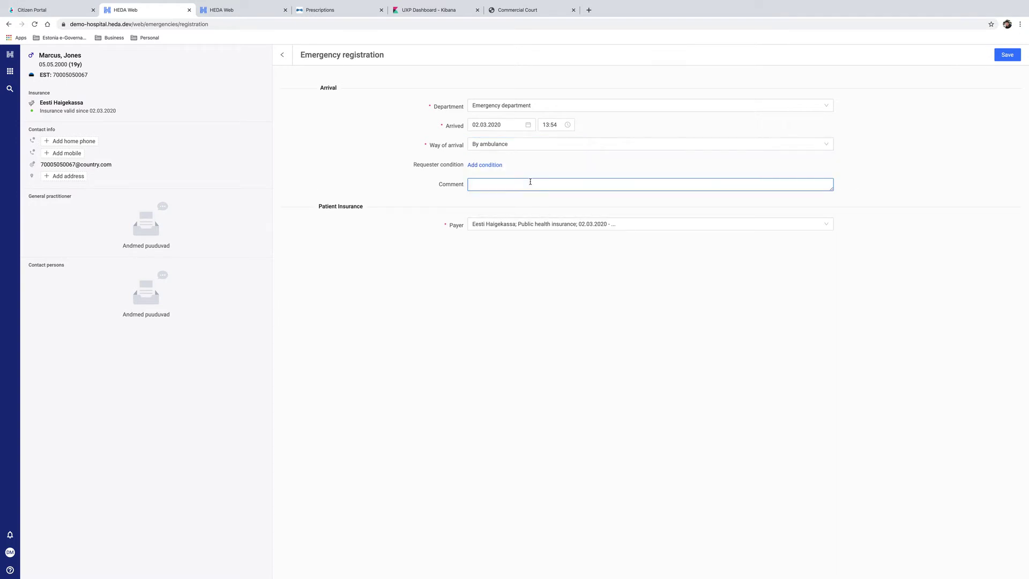
Add condition J14 with comment 'high fever, difficulty with breathing' and save the registration.
click(486, 165)
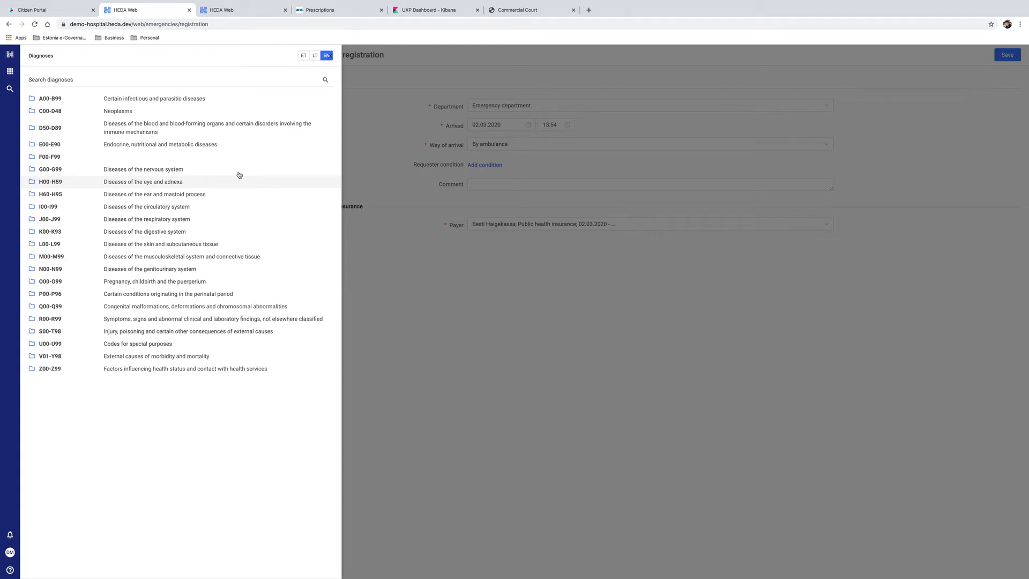
click(223, 219)
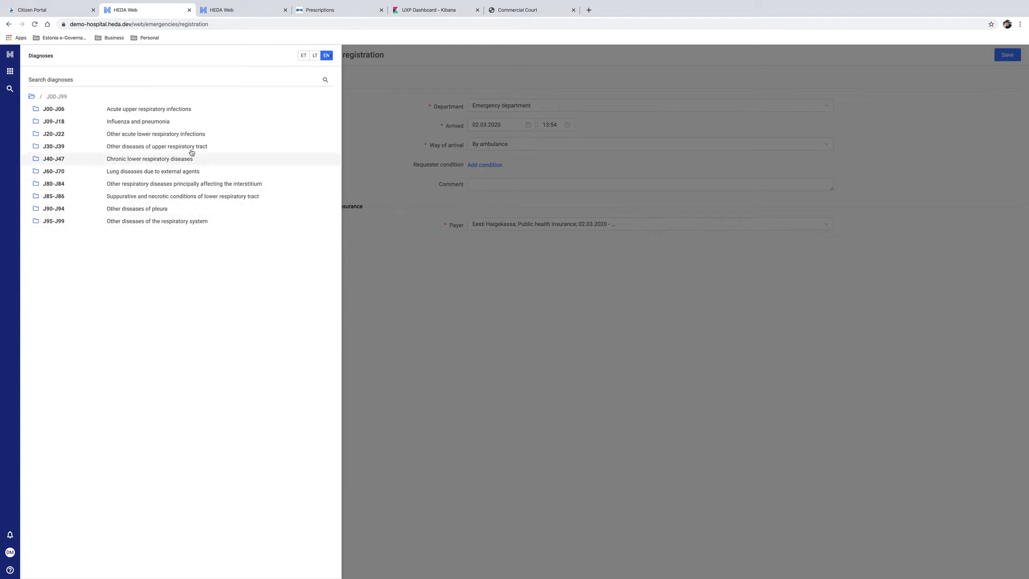
click(184, 122)
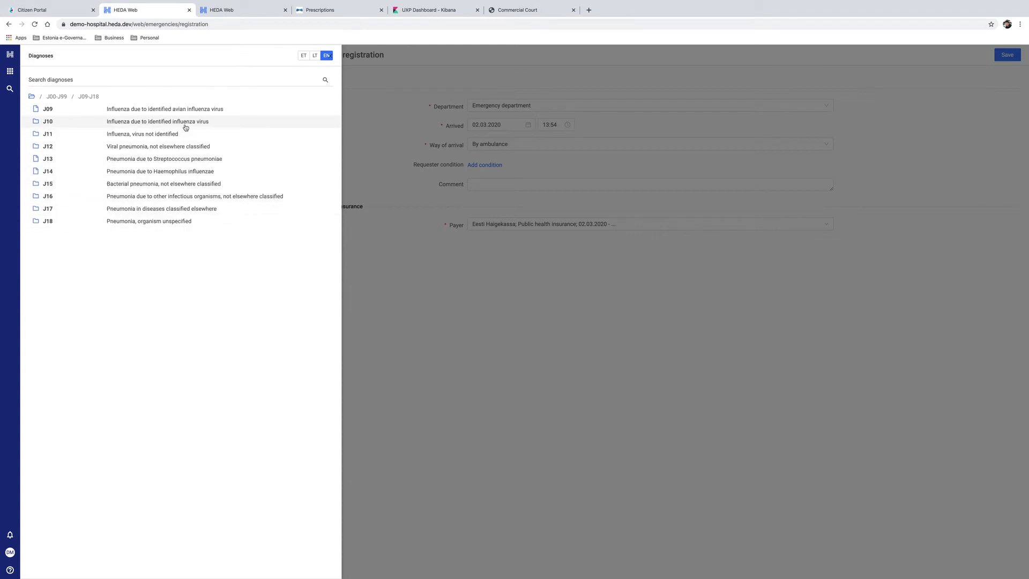
click(184, 172)
click(523, 185)
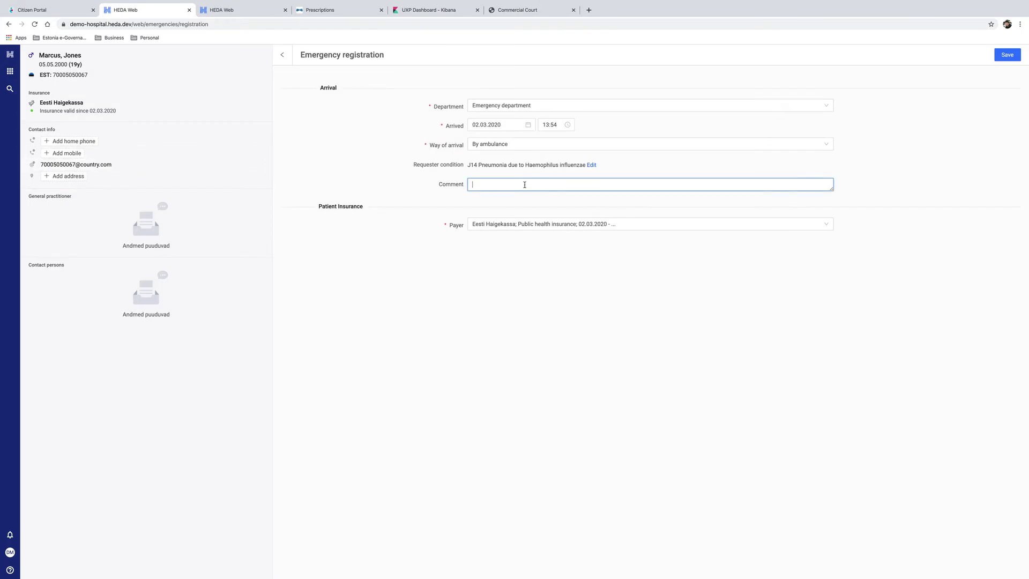
text(high fever, difficulty with breathing)
click(1007, 56)
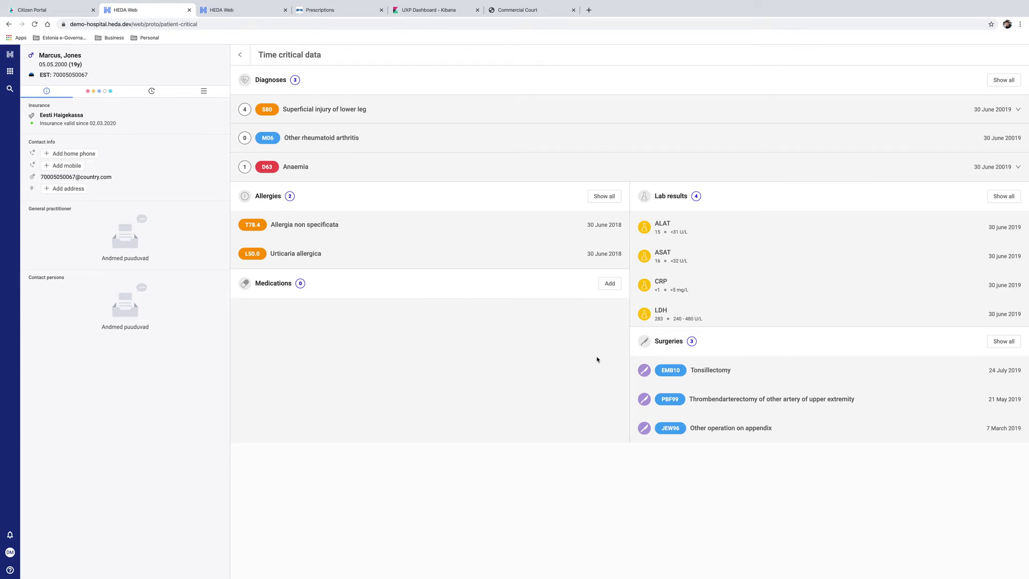
Add a new prescription from the Medications section of Time critical data.
click(608, 284)
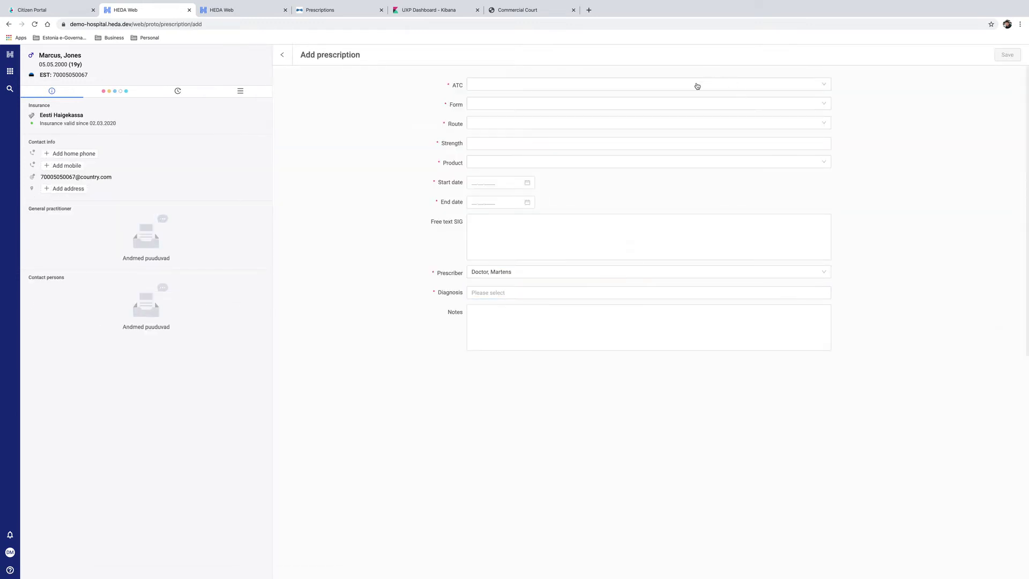
Choose amoxicillin, tablet, oral, 1000 mg, and product AMOXICILLIN SANDOZ TBL 1000MG N12.
click(660, 90)
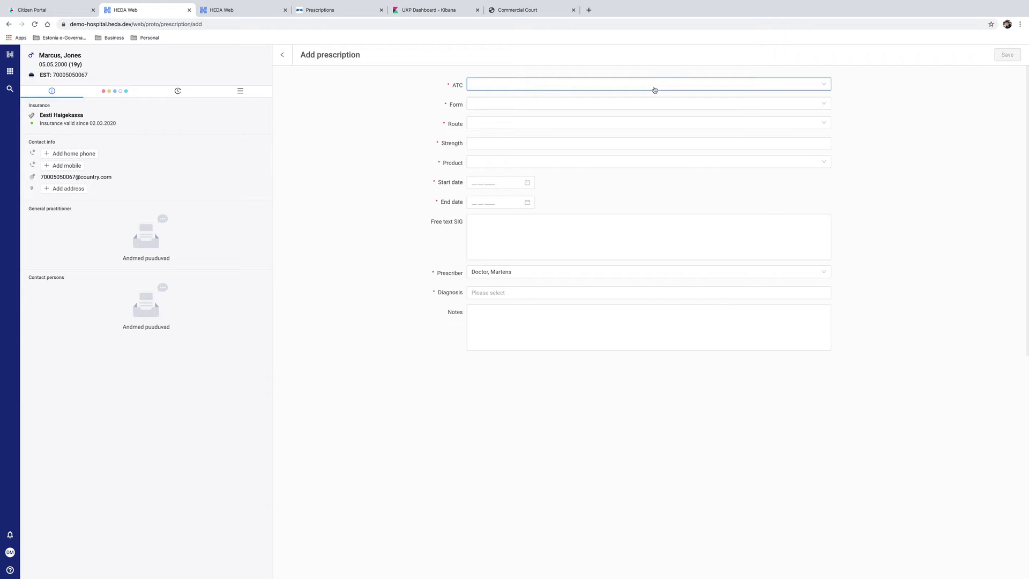
click(646, 98)
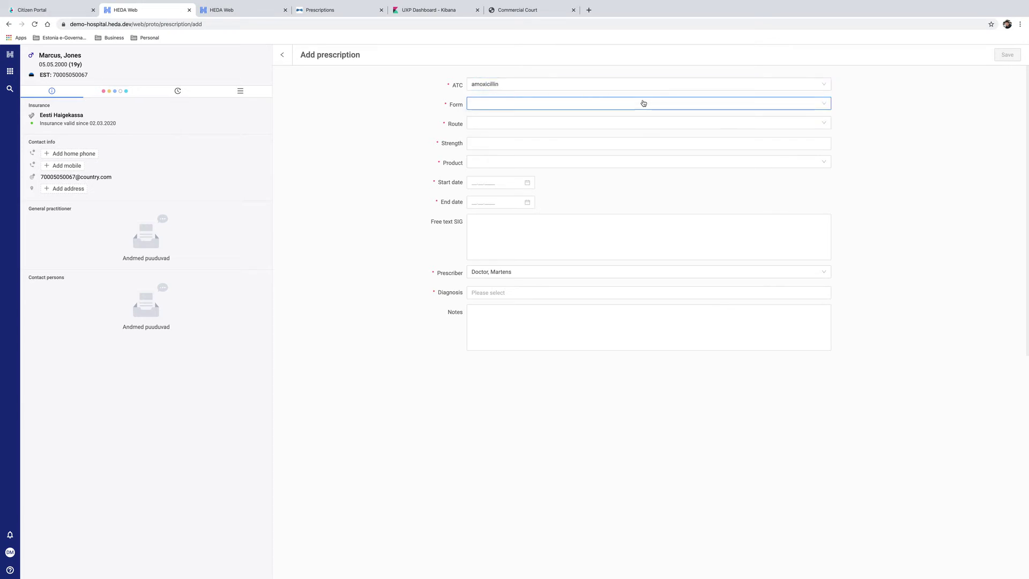
click(638, 107)
click(630, 132)
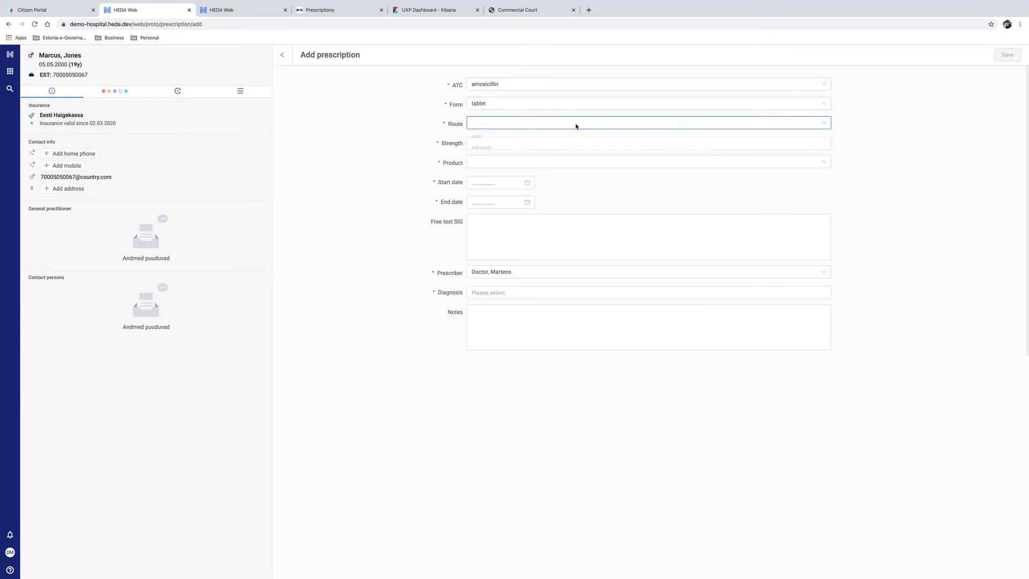
click(576, 125)
click(578, 140)
click(583, 144)
text(10)
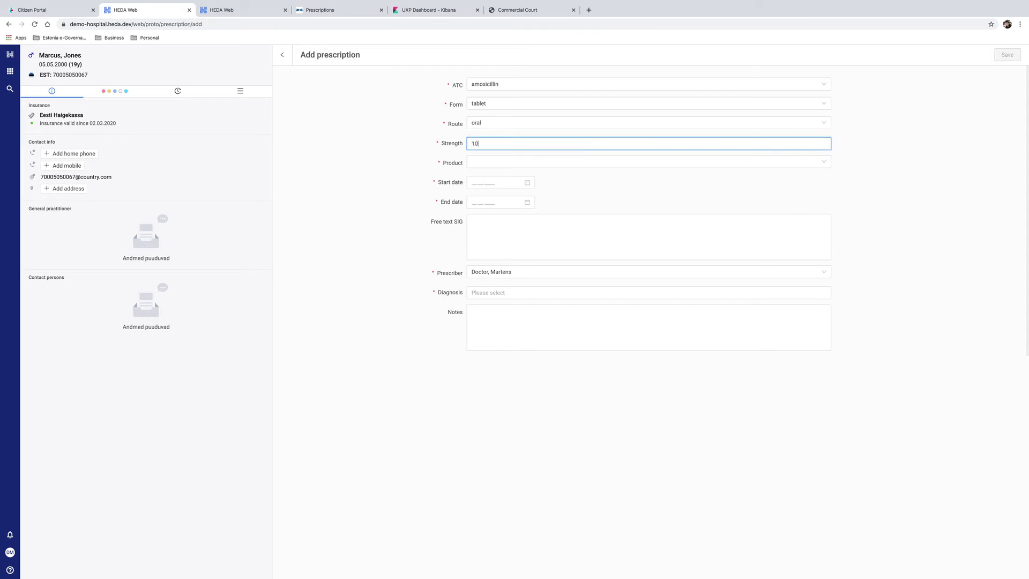
text(00 mg)
click(604, 163)
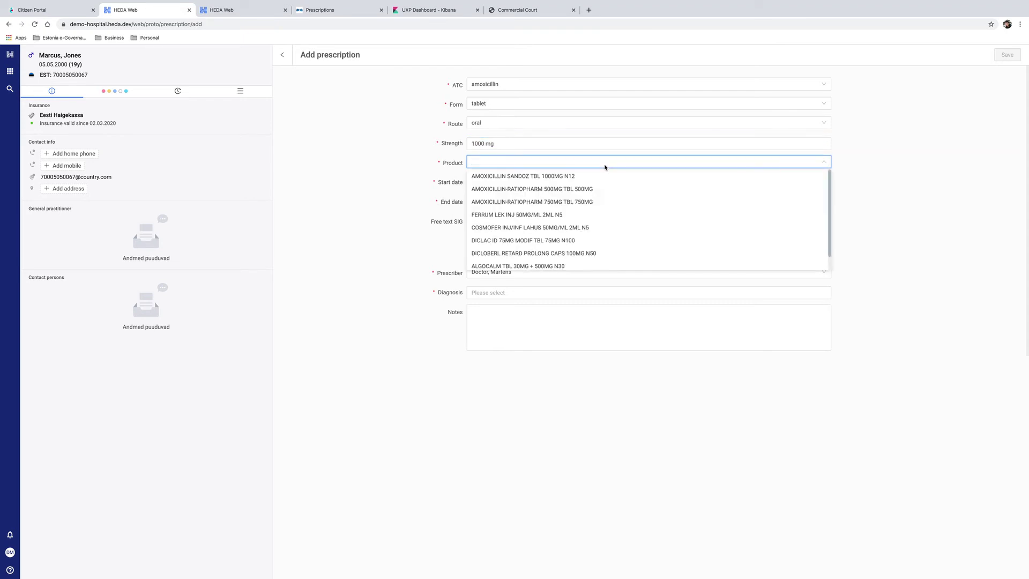
click(600, 175)
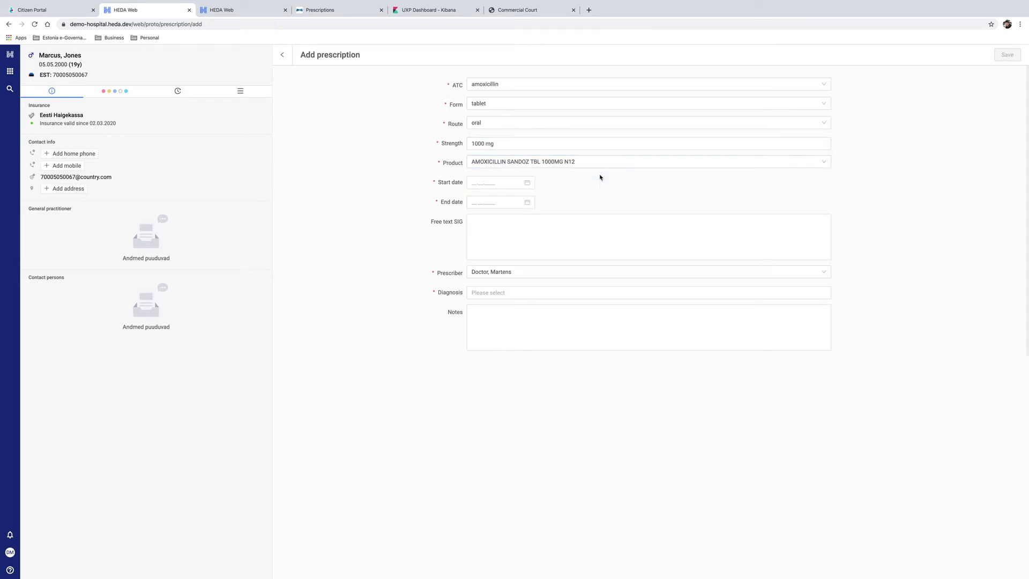
Set dates 02.03.2020 to 16.03.2020 and dosage instructions '1 tablet 3 time daily'.
click(493, 182)
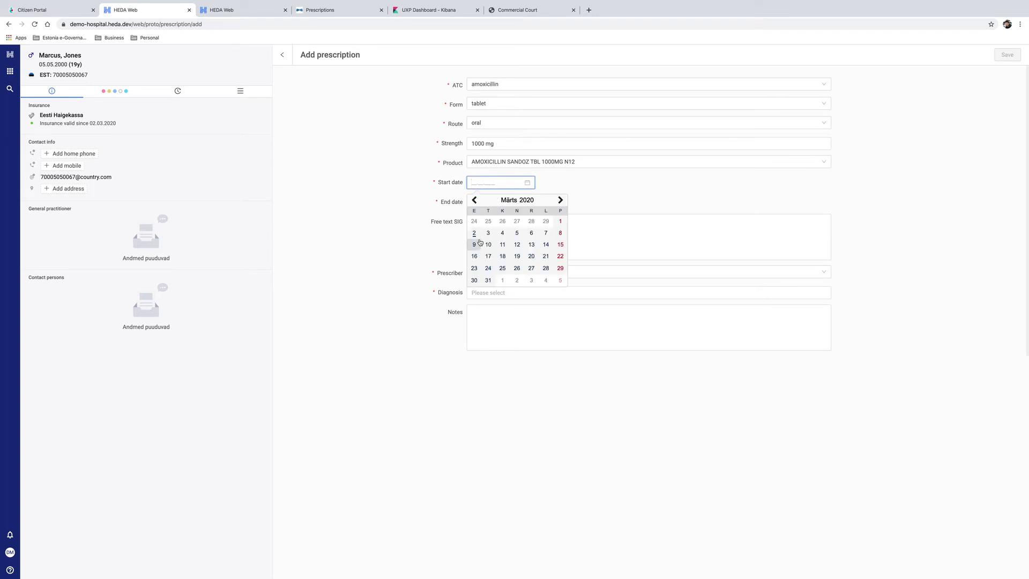
click(475, 240)
click(493, 202)
click(473, 274)
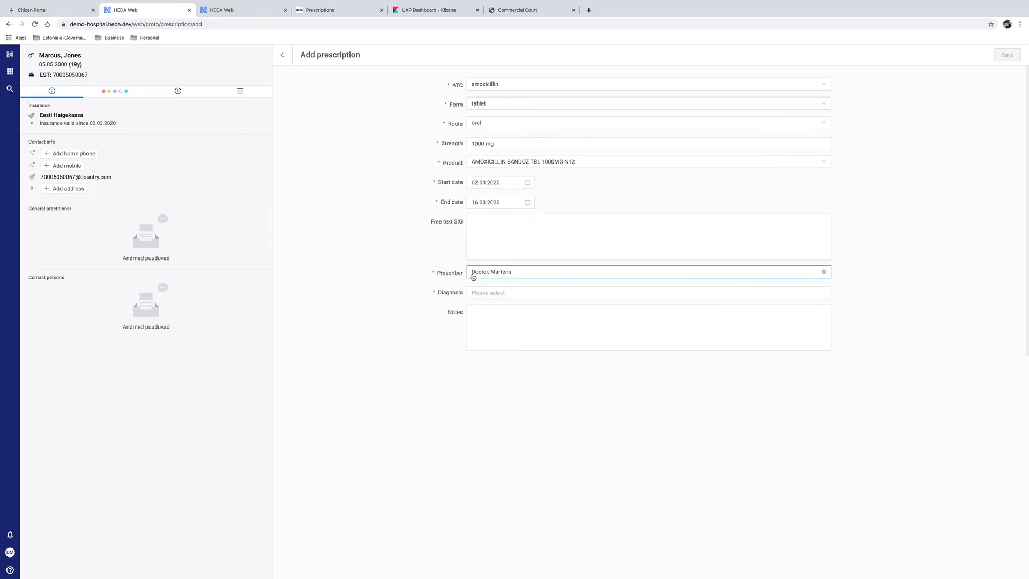
click(524, 223)
text(1 tablet 3 time daily)
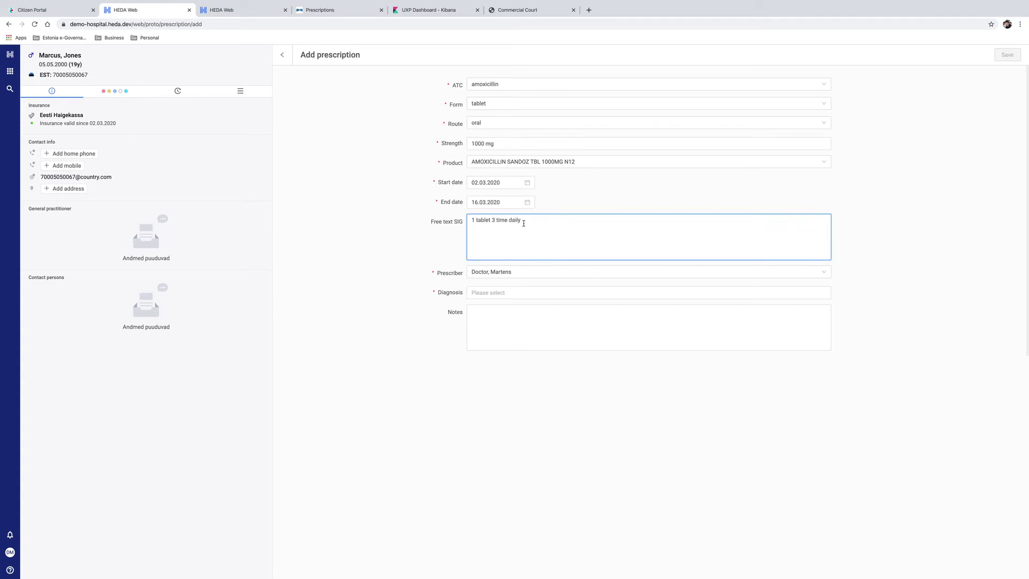
Add diagnosis J14 and notes 'heavy fluid intake, visit to doctor in one week', then save.
click(549, 292)
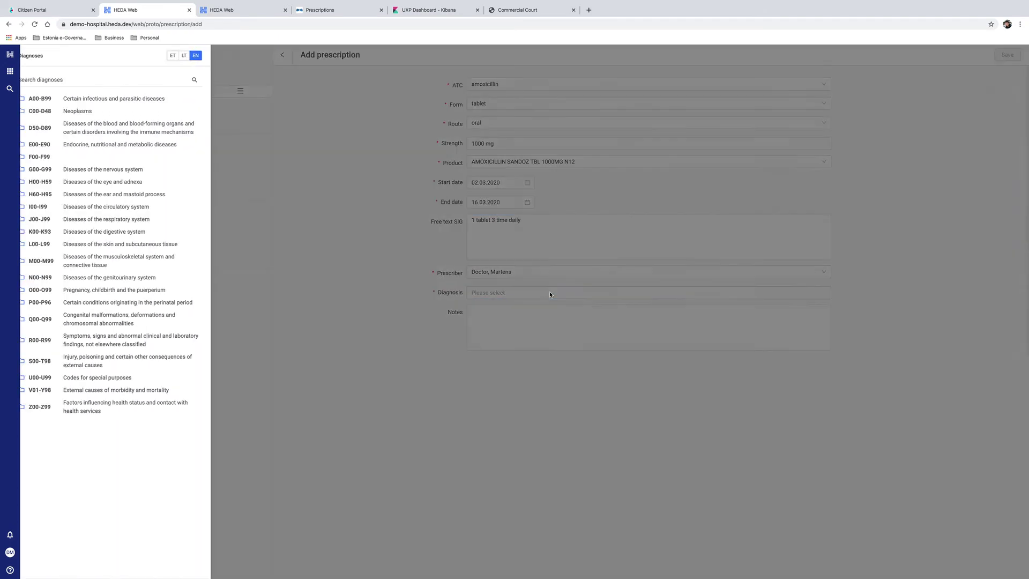
click(134, 219)
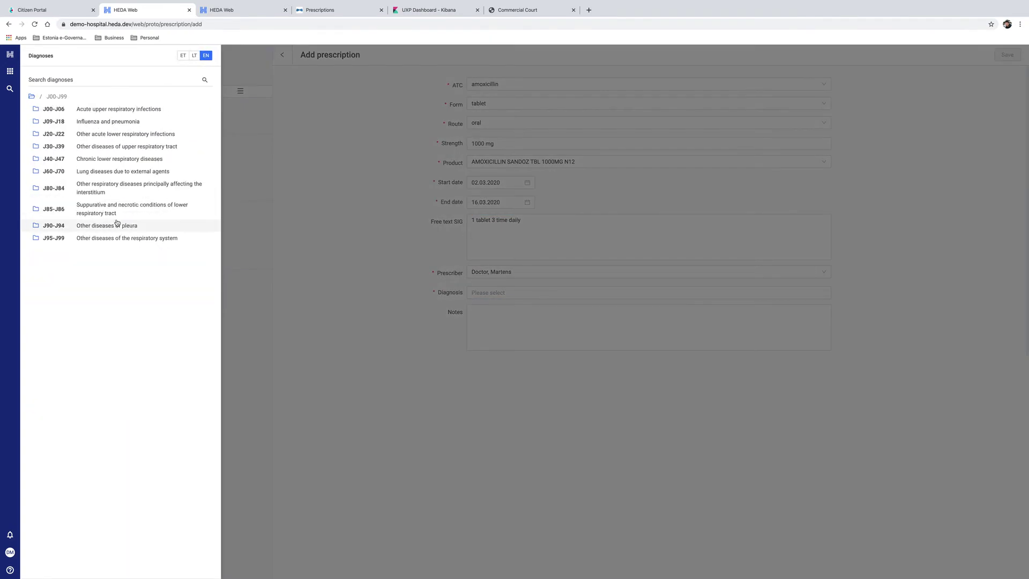
click(143, 122)
click(154, 160)
key(Tab)
text(he)
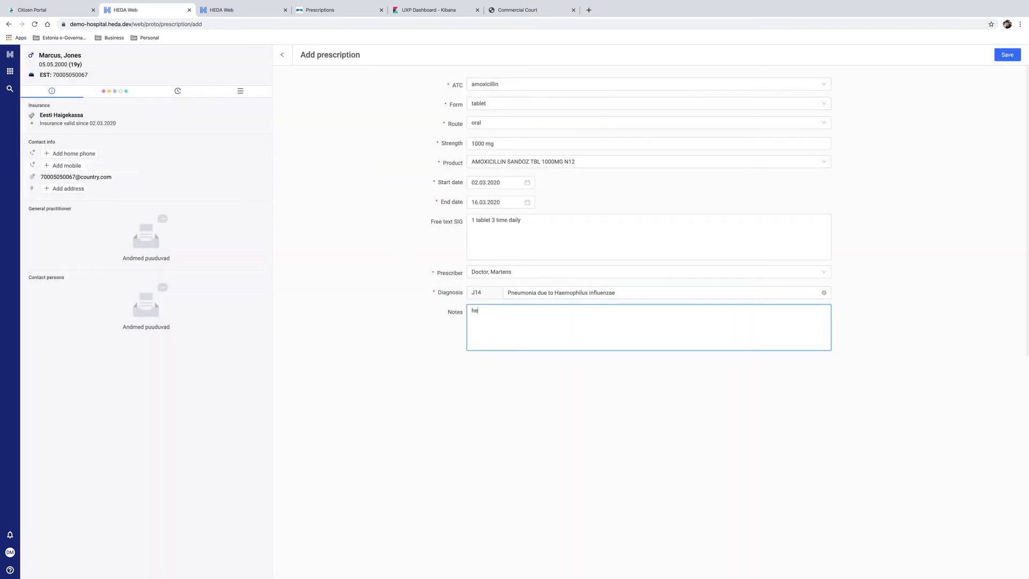
text(avy fluid intake, visit to doctor in one week)
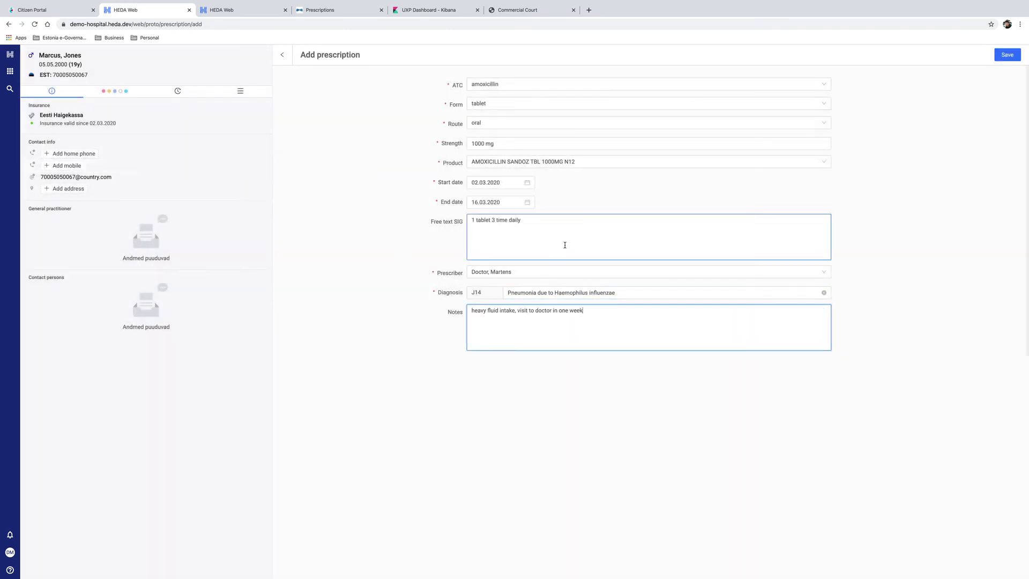
click(1008, 57)
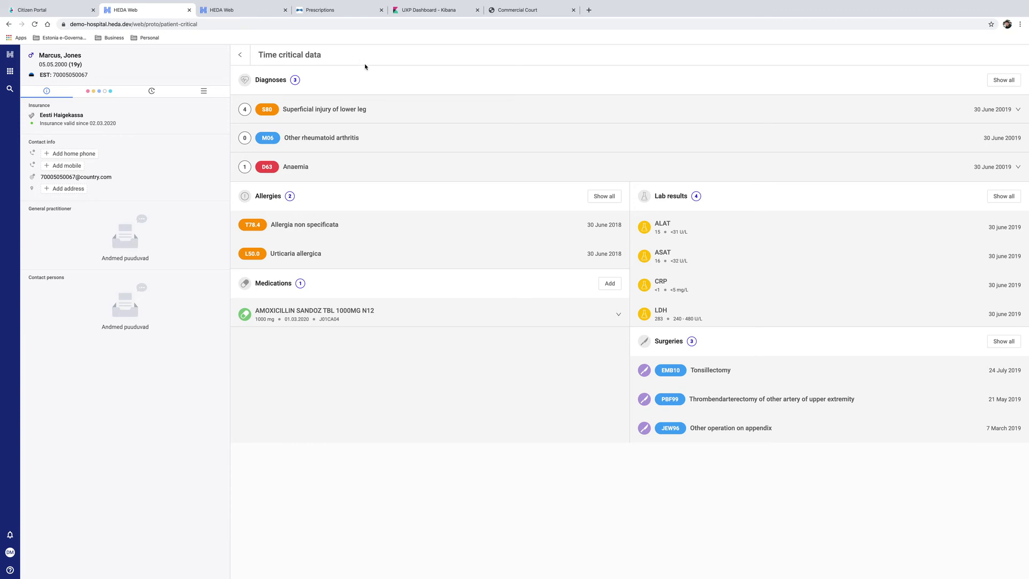
Confirm the amoxicillin prescription is listed, then switch to the 'UXP Dashboard - Kibana' tab.
click(429, 13)
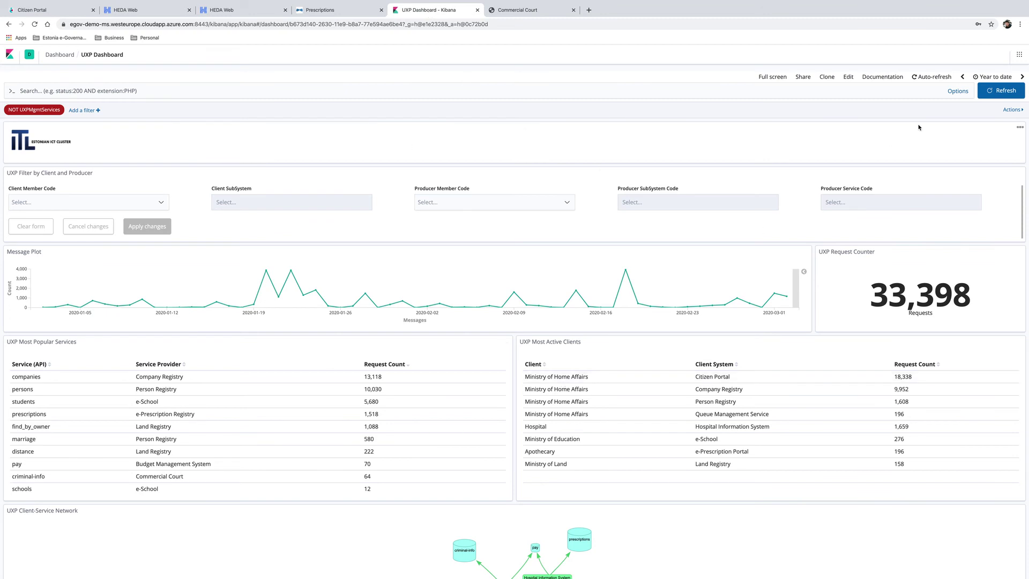
Refresh the Kibana UXP Dashboard so the request counter updates to 33,462.
click(1000, 92)
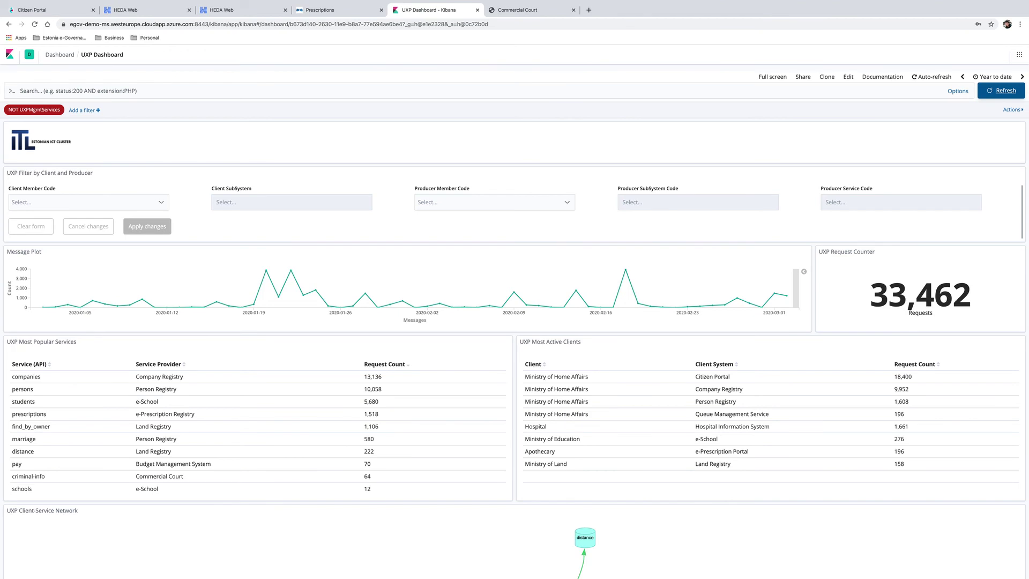
scroll(514, 322, up, 1)
scroll(257, 268, down, 3)
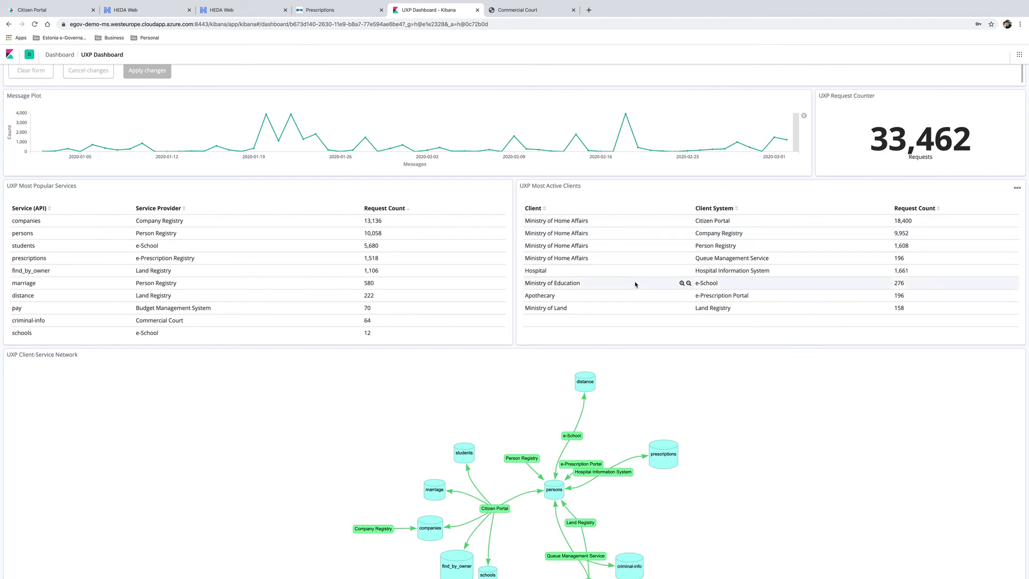
Scroll down to the Client-Service Network and Client-Provider Network graphs.
drag(1027, 123, 1027, 182)
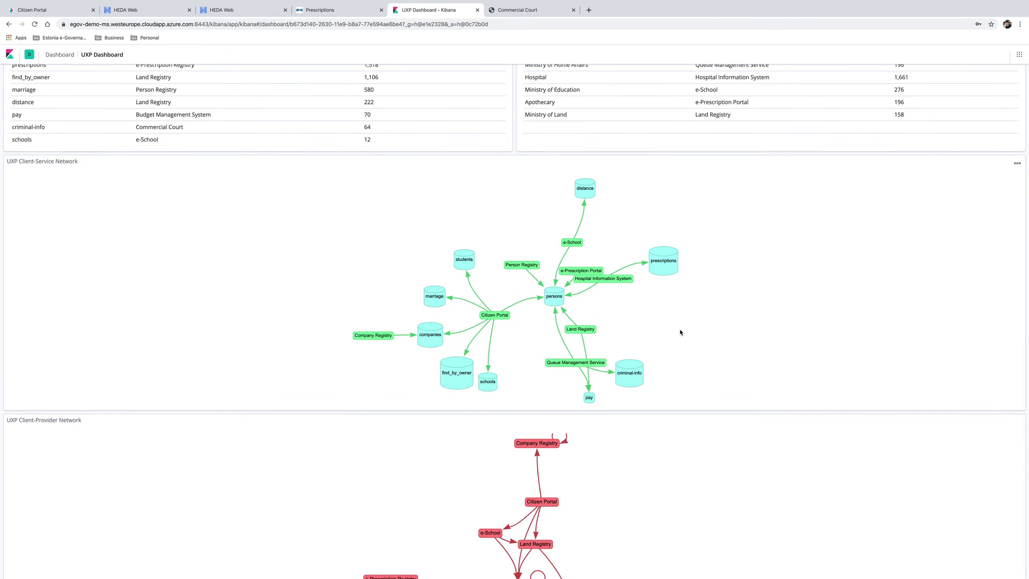